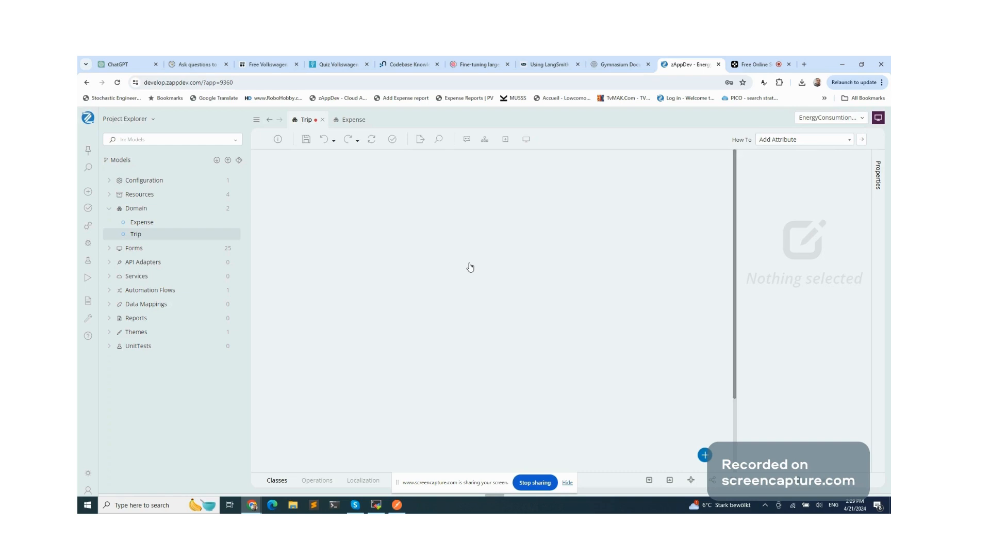
Extend the Trip domain model by searching for classes with the request "I want an invoice model".
{"action": "left_click", "coordinate": [467, 140]}
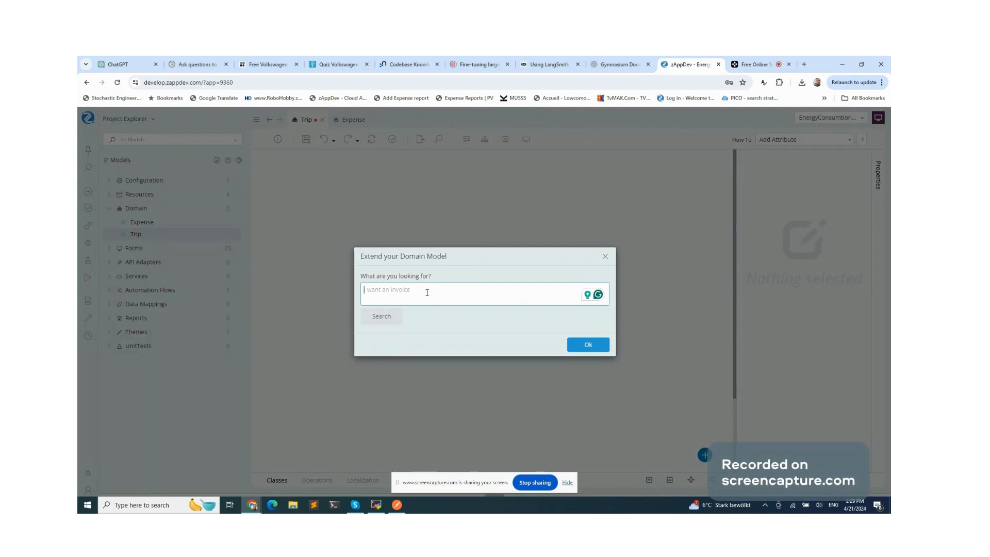
{"action": "type", "text": "I"}
{"action": "type", "text": "want an invoice model"}
{"action": "left_click", "coordinate": [389, 323]}
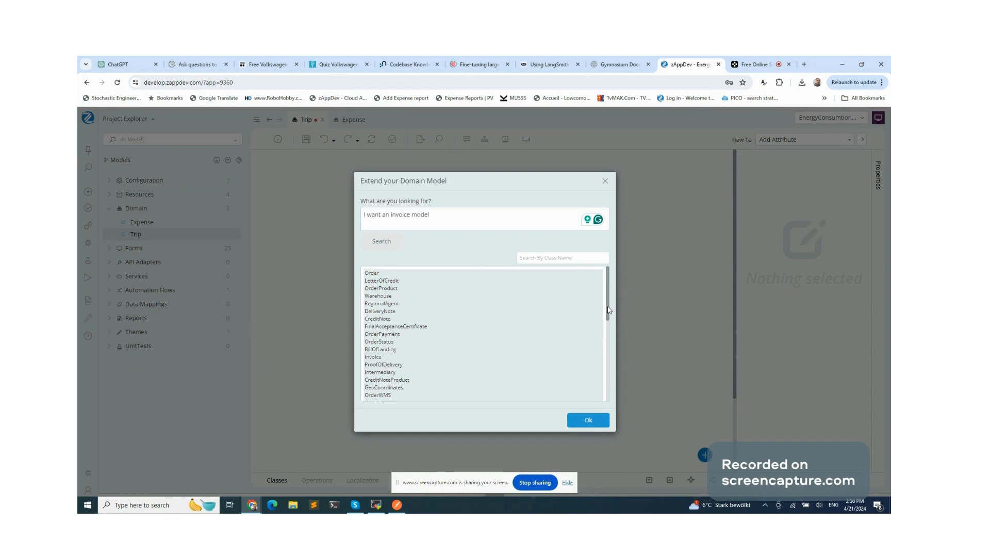
Add the Invoice class from the search results to the Trip diagram and undo the addition.
{"action": "left_click_drag", "start_coordinate": [608, 309], "coordinate": [610, 279]}
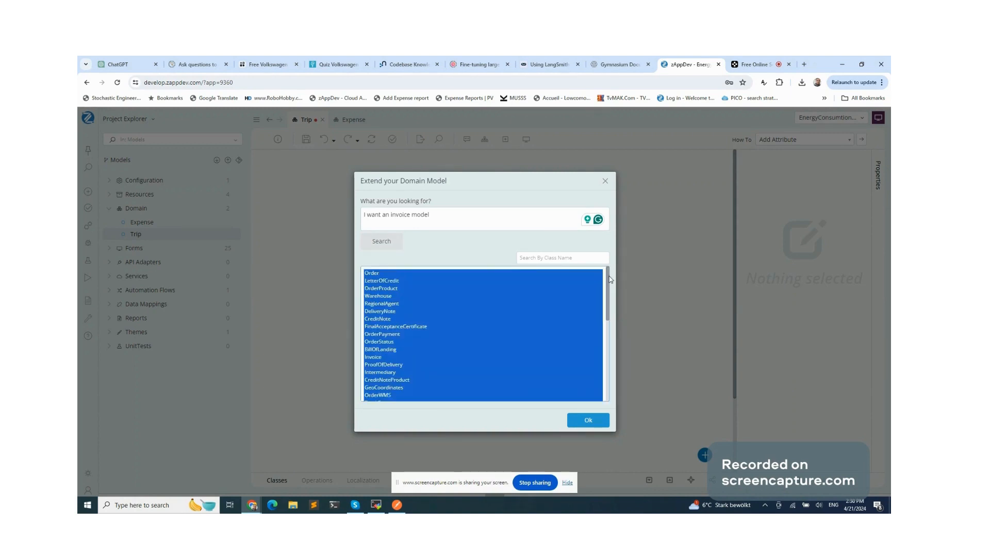
{"action": "left_click", "coordinate": [497, 358]}
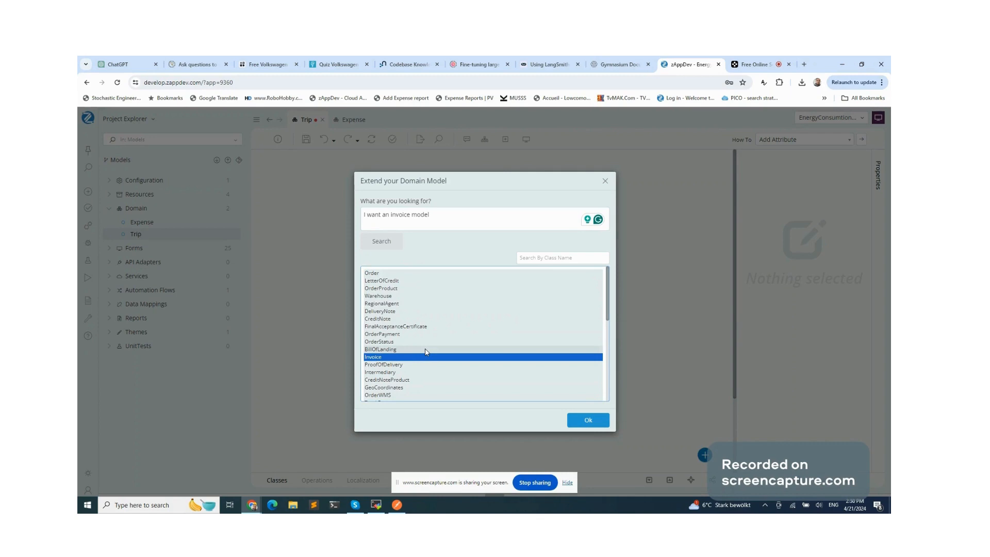
{"action": "left_click", "coordinate": [603, 425]}
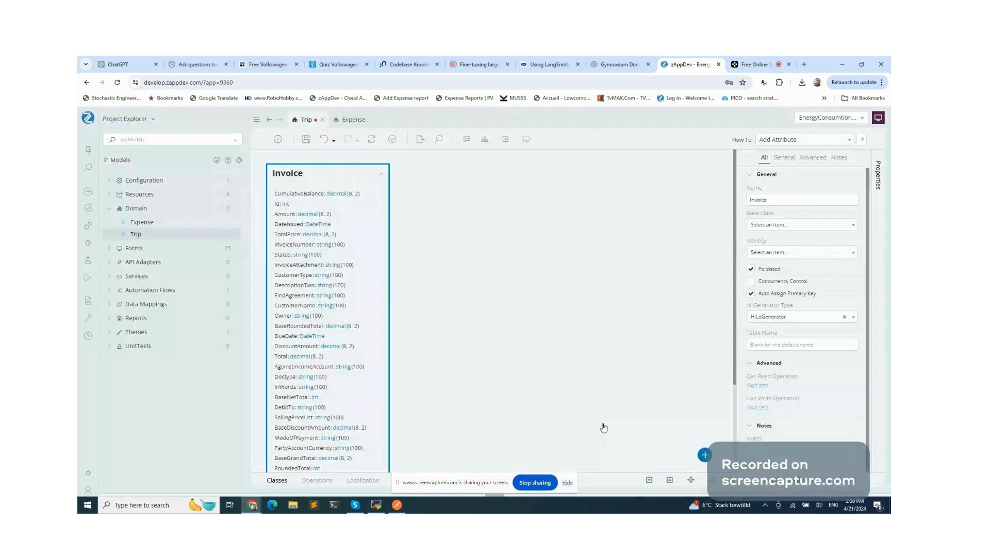
{"action": "key", "text": "ctrl+z"}
{"action": "key", "text": "ctrl+z"}
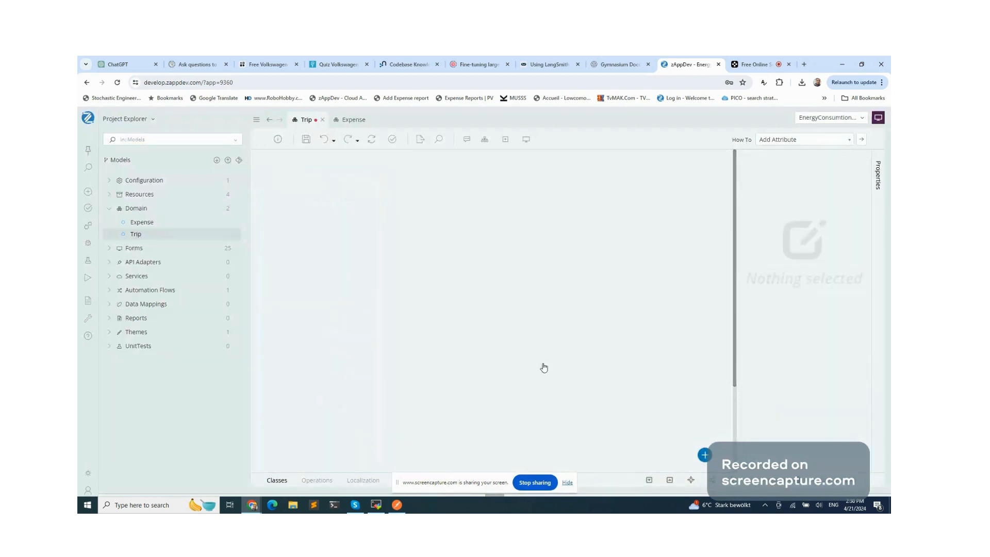
Search again for classes to extend the domain model with the request "give me an invoice class".
{"action": "left_click", "coordinate": [470, 141]}
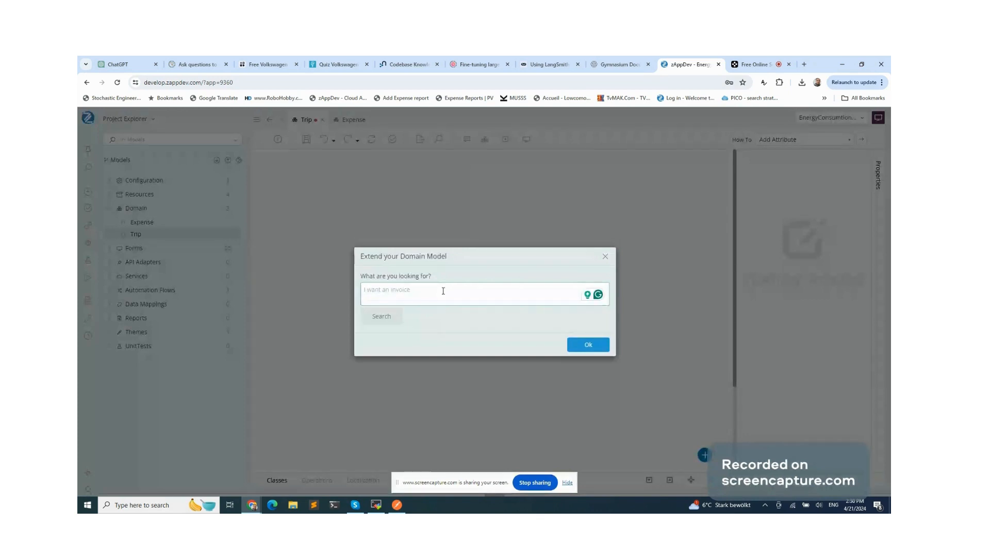
{"action": "type", "text": "I want"}
{"action": "key", "text": "BackSpace"}
{"action": "key", "text": "BackSpace"}
{"action": "key", "text": "BackSpace"}
{"action": "key", "text": "BackSpace"}
{"action": "key", "text": "BackSpace"}
{"action": "key", "text": "BackSpace"}
{"action": "type", "text": "give"}
{"action": "type", "text": "me"}
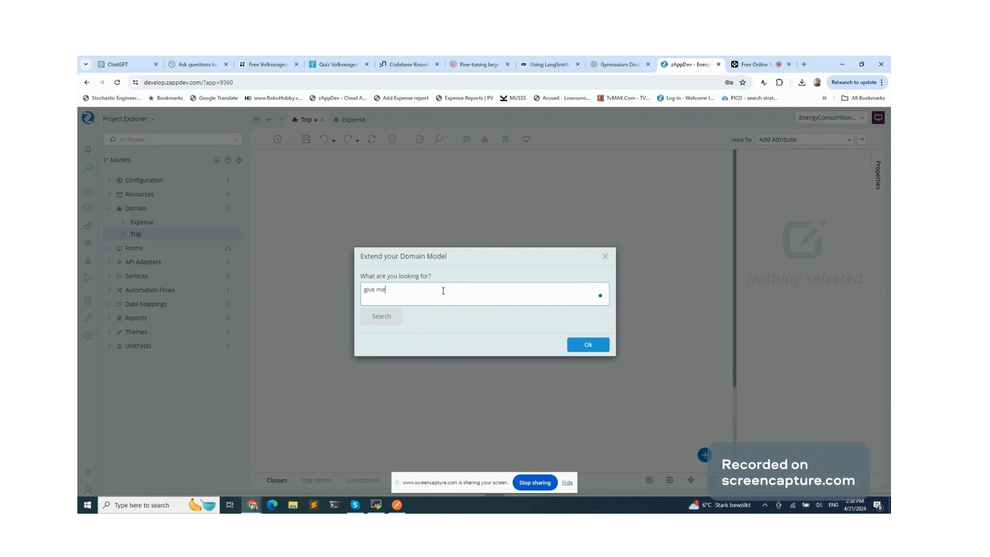
{"action": "type", "text": " a"}
{"action": "type", "text": "n "}
{"action": "type", "text": "in"}
{"action": "type", "text": "voie"}
{"action": "type", "text": "e"}
{"action": "key", "text": "BackSpace"}
{"action": "key", "text": "BackSpace"}
{"action": "type", "text": "ce class"}
{"action": "left_click", "coordinate": [388, 320]}
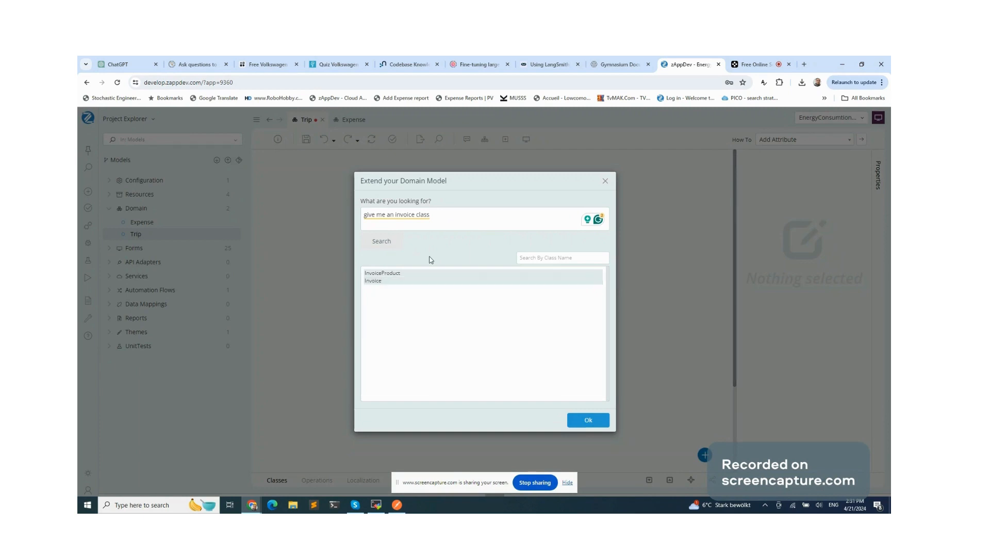
Change the request to "give me a classs related to trip", run the search and select UrbanTrip in the results.
{"action": "left_click", "coordinate": [451, 217]}
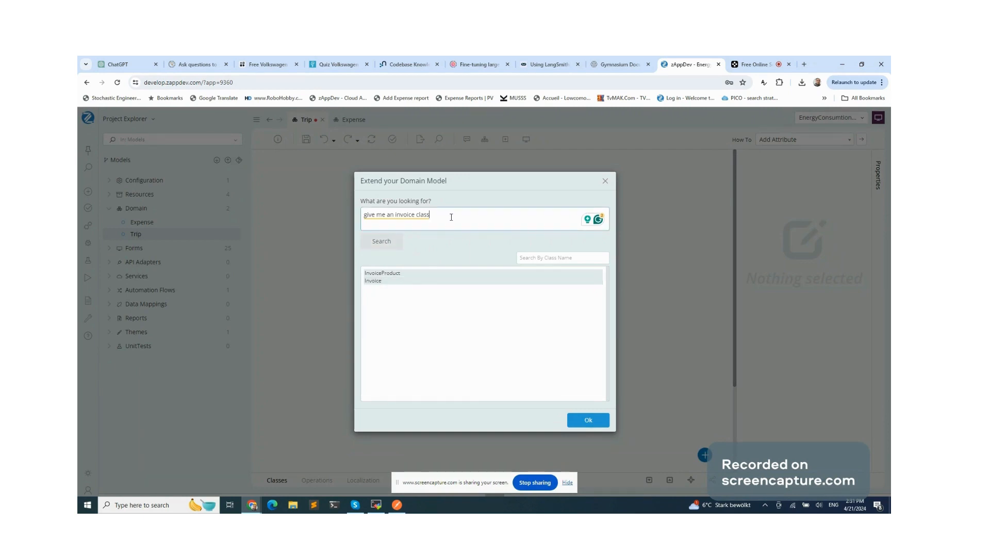
{"action": "key", "text": "BackSpace"}
{"action": "key", "text": "BackSpace"}
{"action": "key", "text": "BackSpace"}
{"action": "key", "text": "BackSpace"}
{"action": "key", "text": "BackSpace"}
{"action": "key", "text": "BackSpace"}
{"action": "key", "text": "BackSpace"}
{"action": "key", "text": "BackSpace"}
{"action": "key", "text": "BackSpace"}
{"action": "key", "text": "BackSpace"}
{"action": "key", "text": "BackSpace"}
{"action": "key", "text": "BackSpace"}
{"action": "key", "text": "BackSpace"}
{"action": "key", "text": "BackSpace"}
{"action": "key", "text": "BackSpace"}
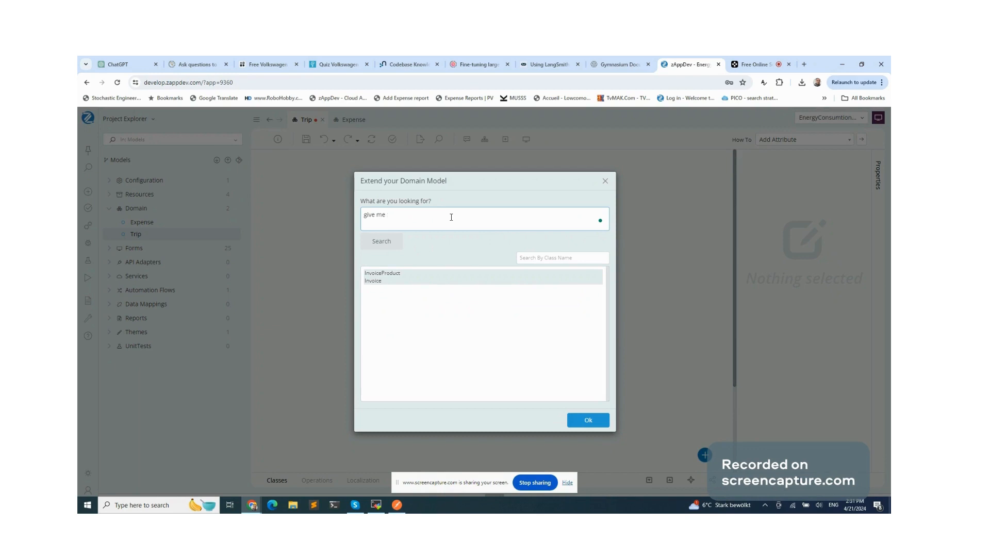
{"action": "type", "text": "a clas"}
{"action": "type", "text": "ted to tip"}
{"action": "key", "text": "BackSpace"}
{"action": "key", "text": "BackSpace"}
{"action": "type", "text": "rip"}
{"action": "left_click", "coordinate": [380, 249]}
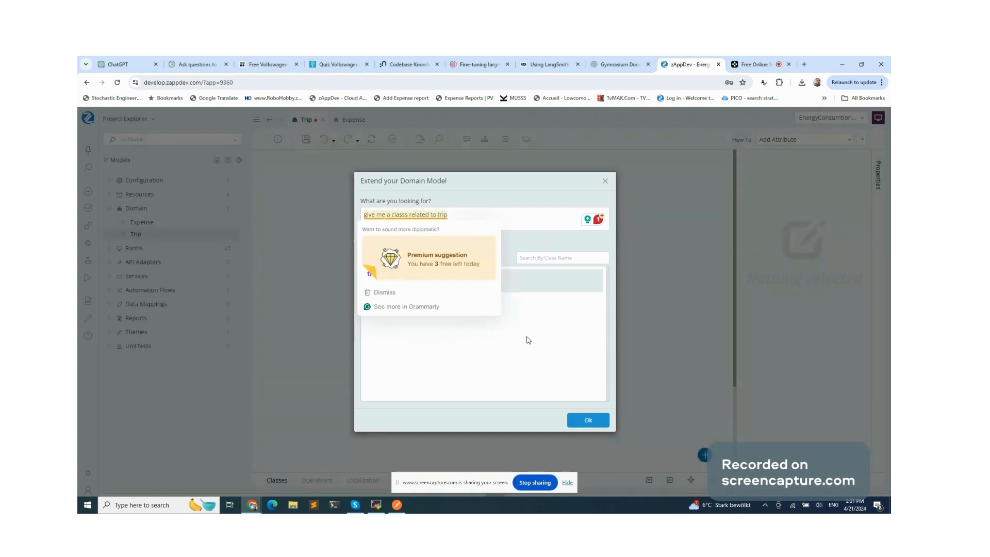
{"action": "left_click", "coordinate": [374, 287]}
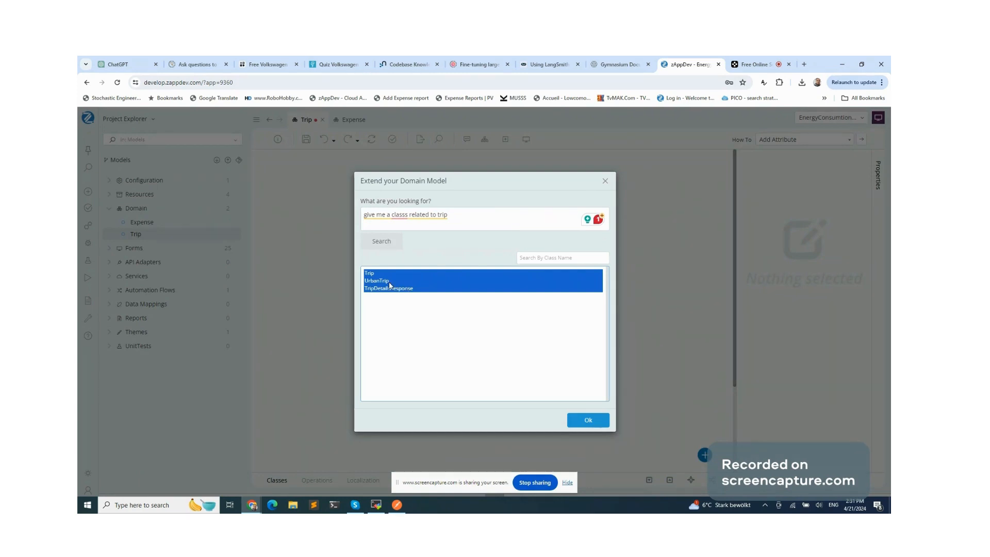
{"action": "left_click", "coordinate": [389, 281]}
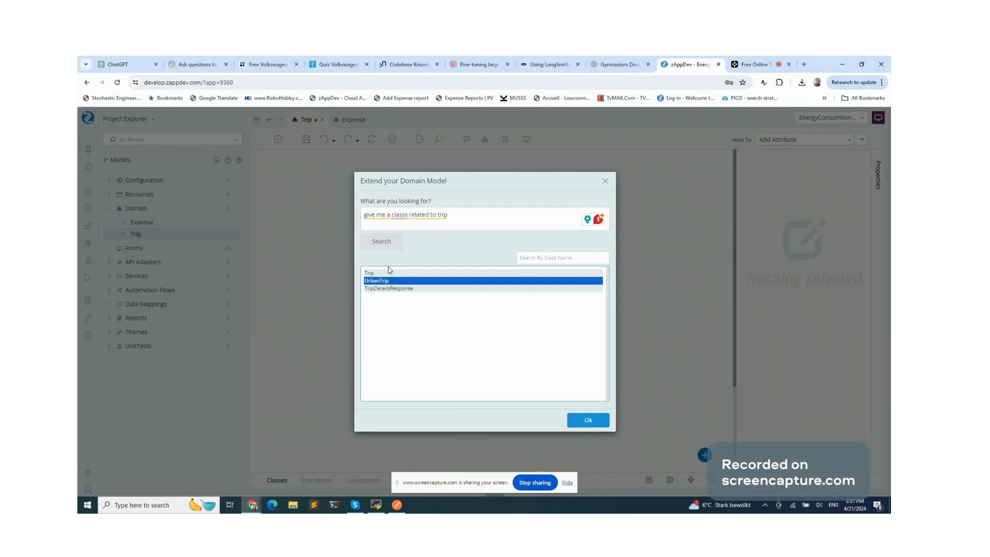
Change the request to "give me a class that has attribute startdate" and search for matching classes.
{"action": "left_click", "coordinate": [458, 217]}
{"action": "key", "text": "BackSpace"}
{"action": "key", "text": "BackSpace"}
{"action": "key", "text": "BackSpace"}
{"action": "key", "text": "BackSpace"}
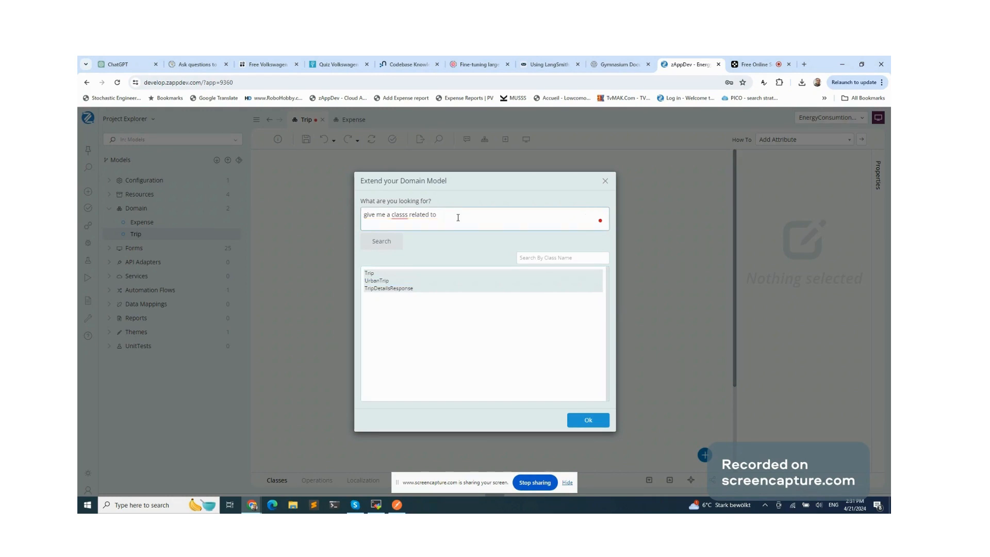
{"action": "key", "text": "BackSpace"}
{"action": "key", "text": "BackSpace"}
{"action": "key", "text": "BackSpace"}
{"action": "key", "text": "BackSpace"}
{"action": "key", "text": "BackSpace"}
{"action": "key", "text": "BackSpace"}
{"action": "key", "text": "BackSpace"}
{"action": "key", "text": "BackSpace"}
{"action": "key", "text": "BackSpace"}
{"action": "key", "text": "BackSpace"}
{"action": "key", "text": "BackSpace"}
{"action": "key", "text": "BackSpace"}
{"action": "key", "text": "BackSpace"}
{"action": "key", "text": "BackSpace"}
{"action": "key", "text": "BackSpace"}
{"action": "key", "text": "BackSpace"}
{"action": "key", "text": "BackSpace"}
{"action": "key", "text": "BackSpace"}
{"action": "key", "text": "BackSpace"}
{"action": "type", "text": "a"}
{"action": "key", "text": "BackSpace"}
{"action": "type", "text": "class that hass"}
{"action": "key", "text": "BackSpace"}
{"action": "key", "text": "BackSpace"}
{"action": "type", "text": "attribute sta"}
{"action": "key", "text": "BackSpace"}
{"action": "key", "text": "BackSpace"}
{"action": "type", "text": "tartdate"}
{"action": "left_click", "coordinate": [390, 243]}
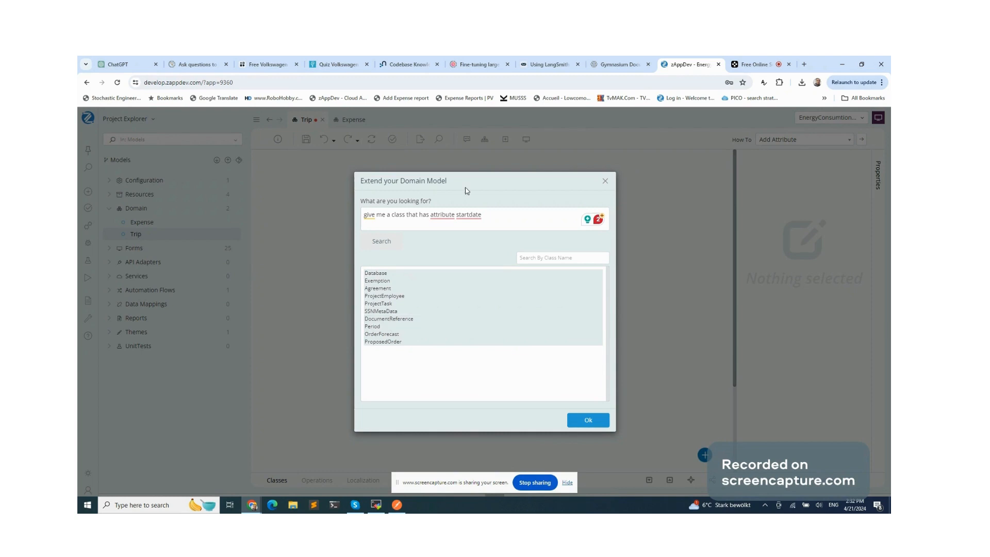
Delete the attribute and startdate wording from the end of the class request.
{"action": "mouse_move", "coordinate": [453, 216]}
{"action": "left_click", "coordinate": [502, 214]}
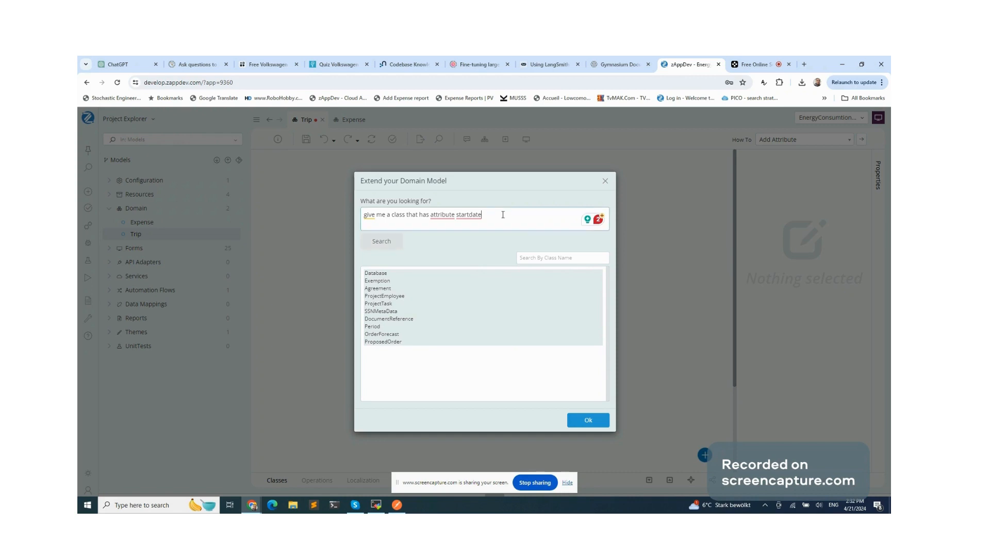
{"action": "key", "text": "BackSpace"}
{"action": "key", "text": "BackSpace"}
{"action": "key", "text": "BackSpace"}
{"action": "key", "text": "BackSpace"}
{"action": "key", "text": "BackSpace"}
{"action": "key", "text": "BackSpace"}
{"action": "key", "text": "BackSpace"}
{"action": "key", "text": "BackSpace"}
{"action": "key", "text": "BackSpace"}
{"action": "key", "text": "BackSpace"}
{"action": "key", "text": "BackSpace"}
{"action": "key", "text": "BackSpace"}
{"action": "key", "text": "BackSpace"}
{"action": "key", "text": "BackSpace"}
{"action": "key", "text": "BackSpace"}
{"action": "key", "text": "BackSpace"}
{"action": "key", "text": "BackSpace"}
{"action": "key", "text": "BackSpace"}
{"action": "key", "text": "BackSpace"}
Switch to the Chrome window showing Sosysm___Model_Reuse_on_LCDPs_Through_Natural_Language_Descriptions.pdf.
{"action": "key", "text": "alt+Tab"}
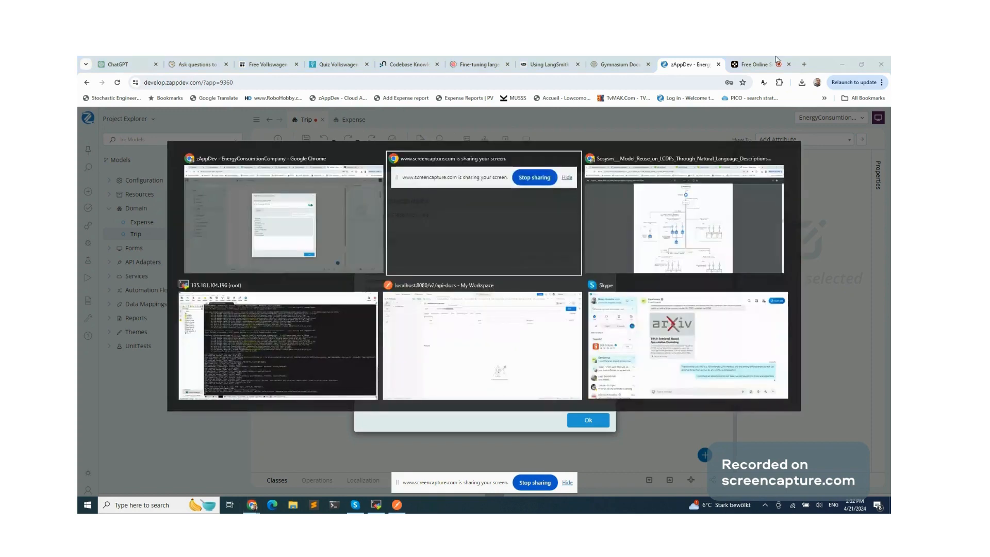
{"action": "key", "text": "Tab"}
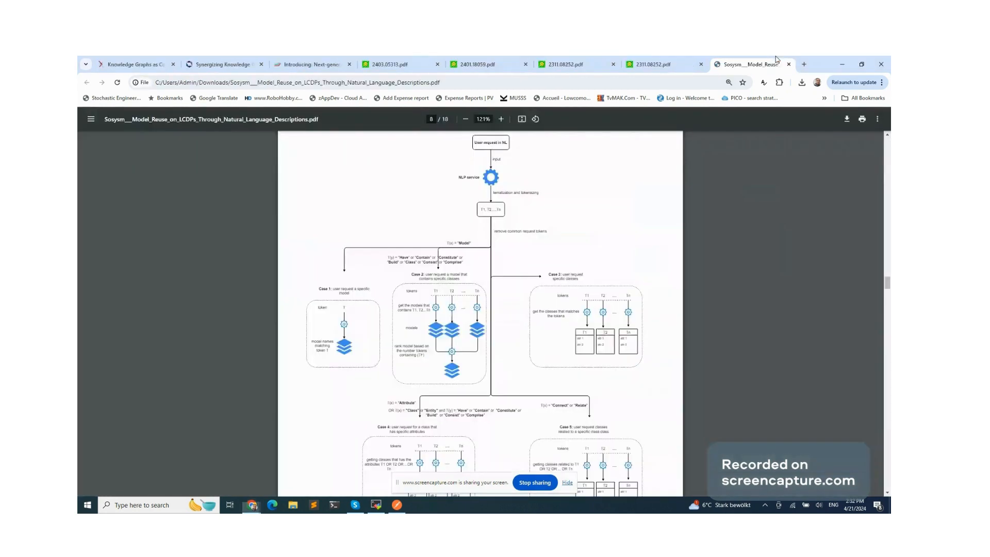